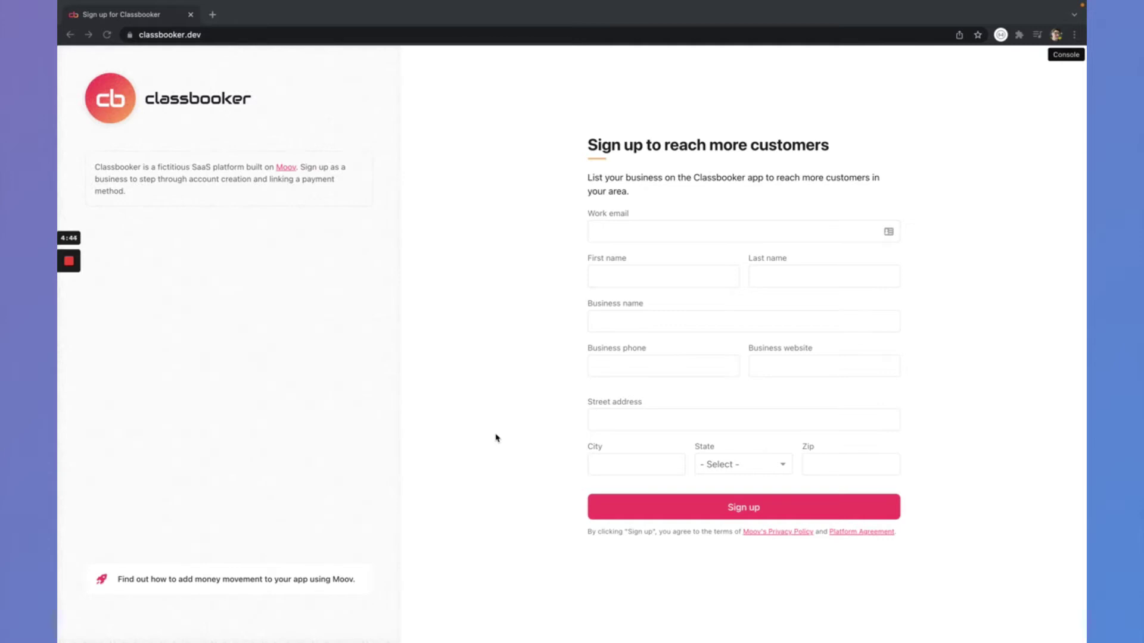
# - Open the Moov developer console beside the empty business sign-up form
pyautogui.click(1069, 58)
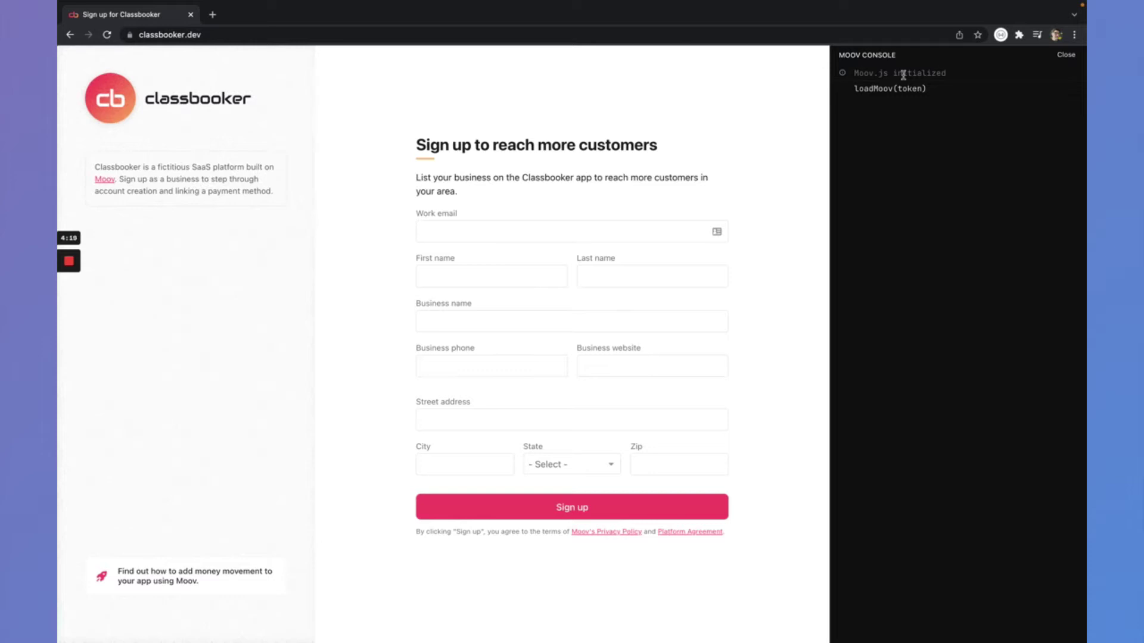
# - Enter the work email to autofill the form, then inspect the lookup's individual and business details
pyautogui.click(595, 235)
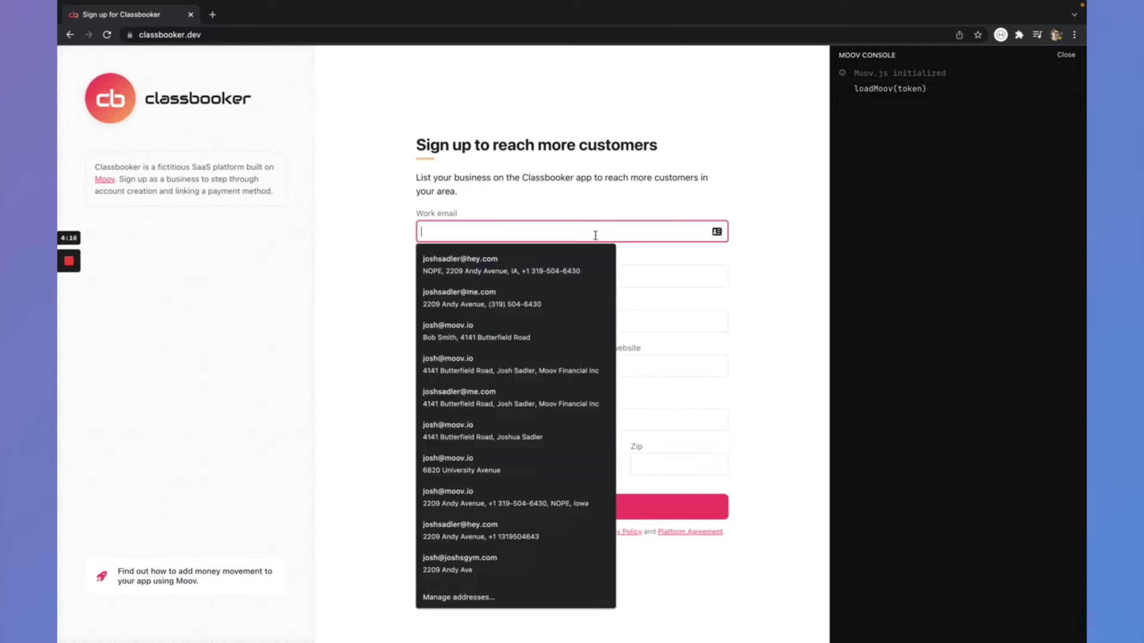
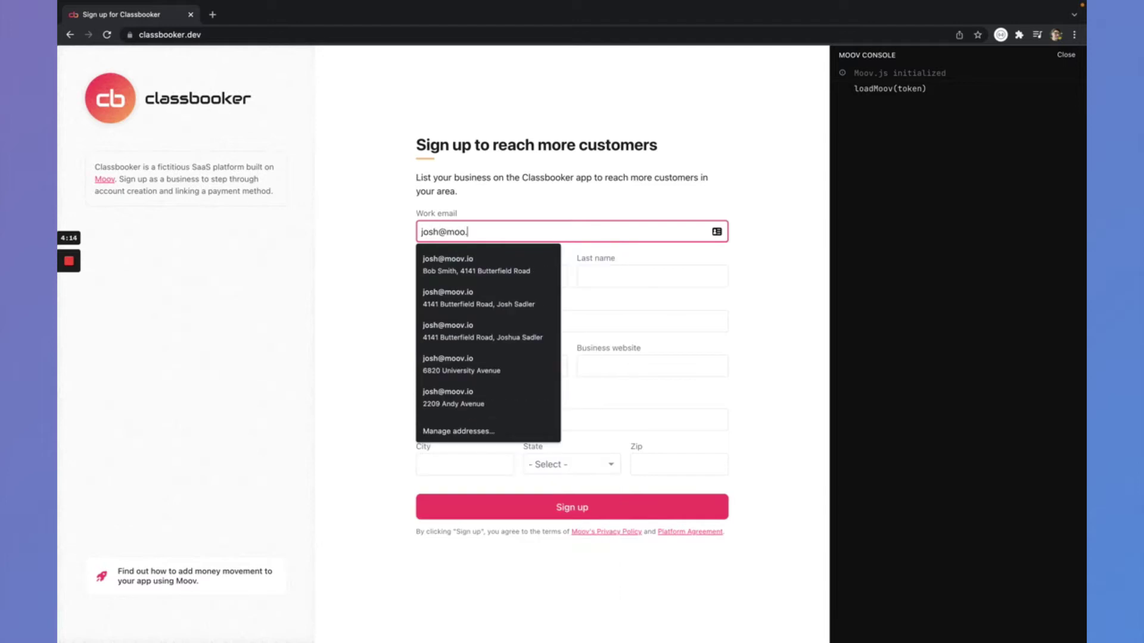
pyautogui.press('Tab')
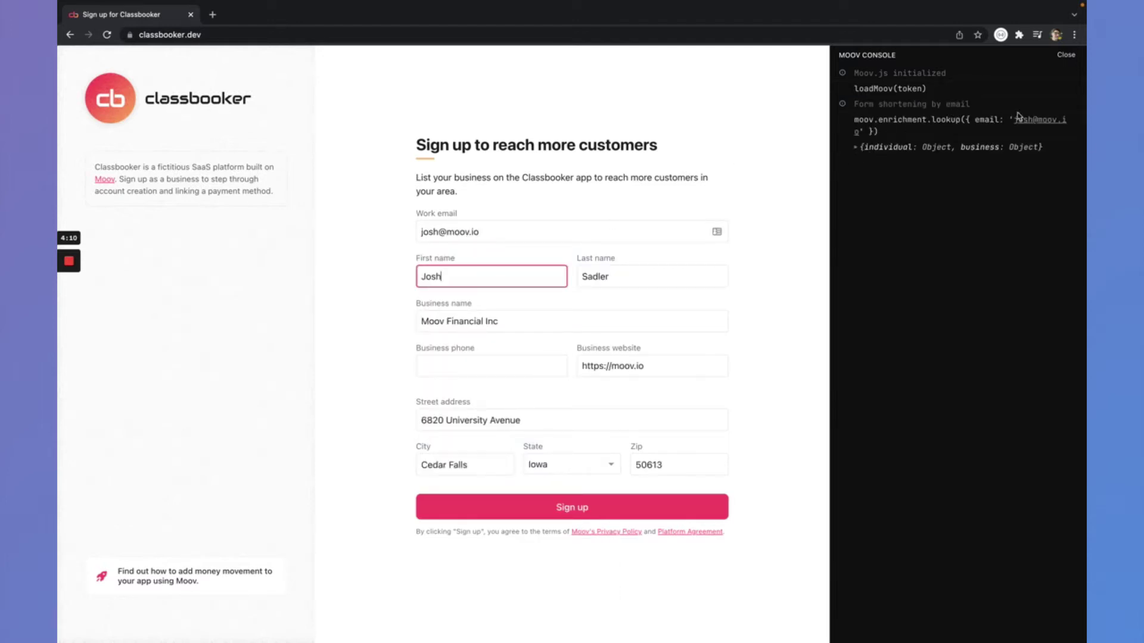
pyautogui.click(895, 149)
pyautogui.click(891, 160)
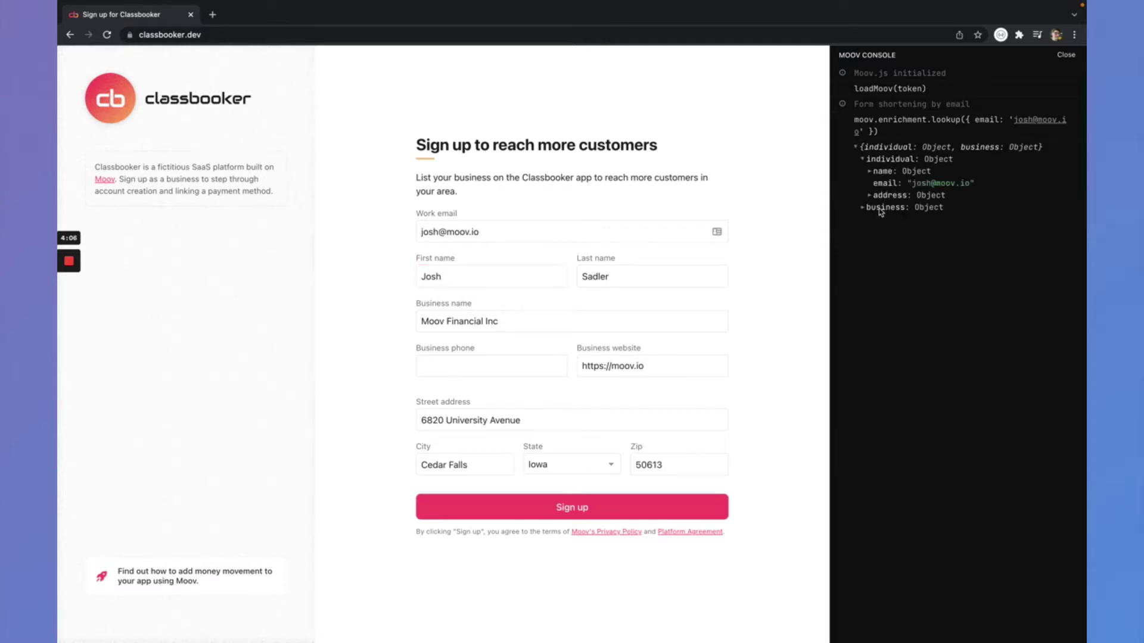
pyautogui.click(881, 209)
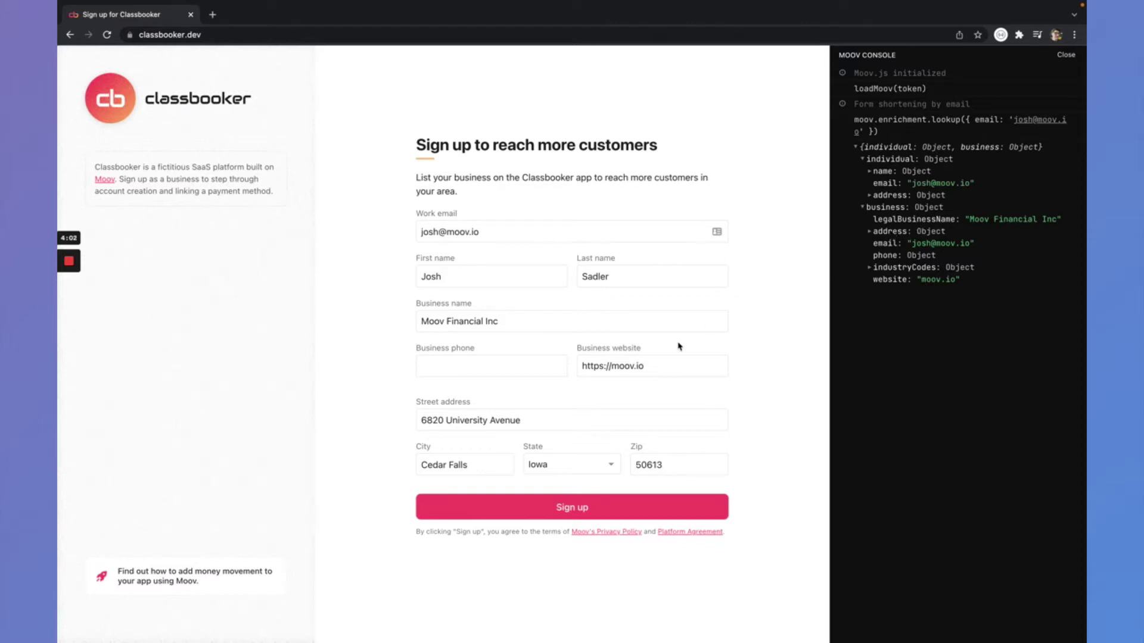
# - Enter the business phone number and submit the sign-up form
pyautogui.click(526, 367)
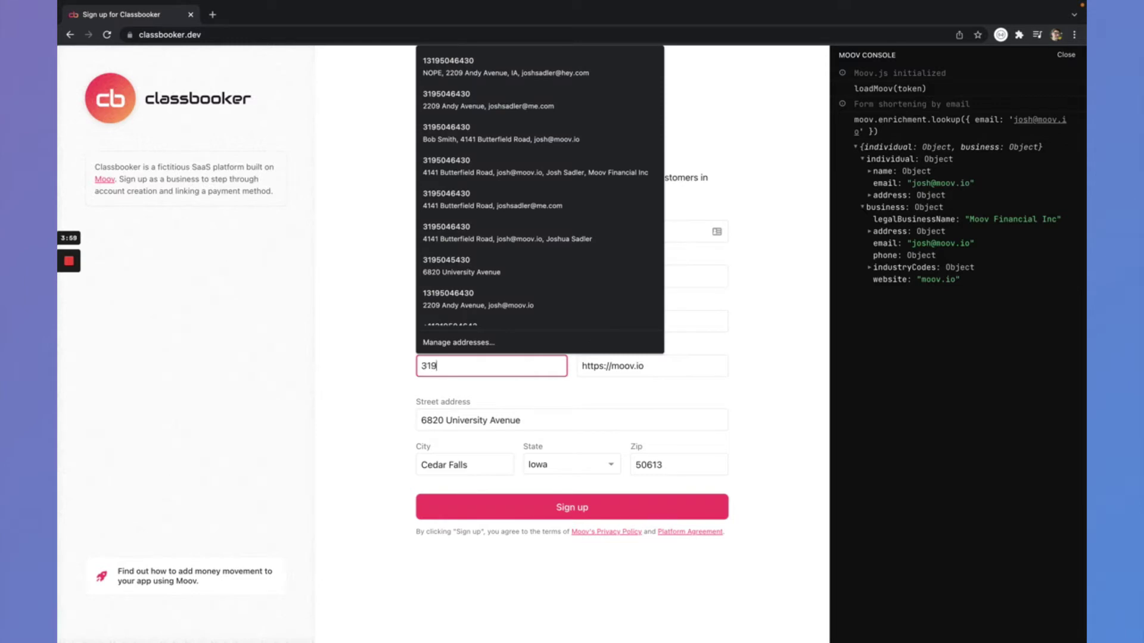
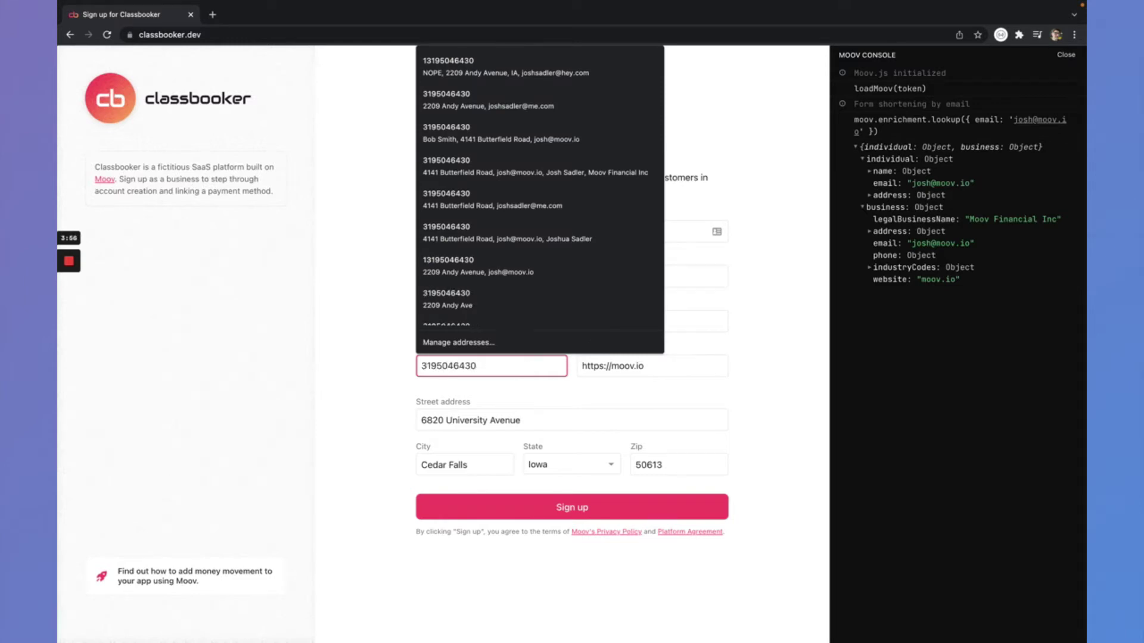
pyautogui.press('Tab')
pyautogui.press('Return')
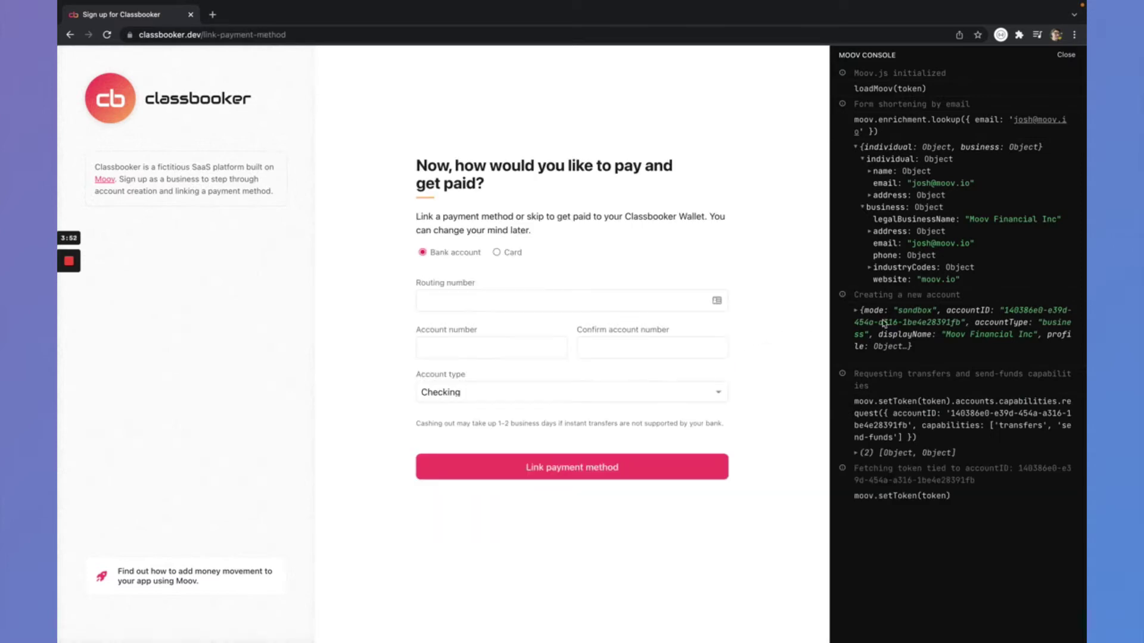
pyautogui.click(885, 323)
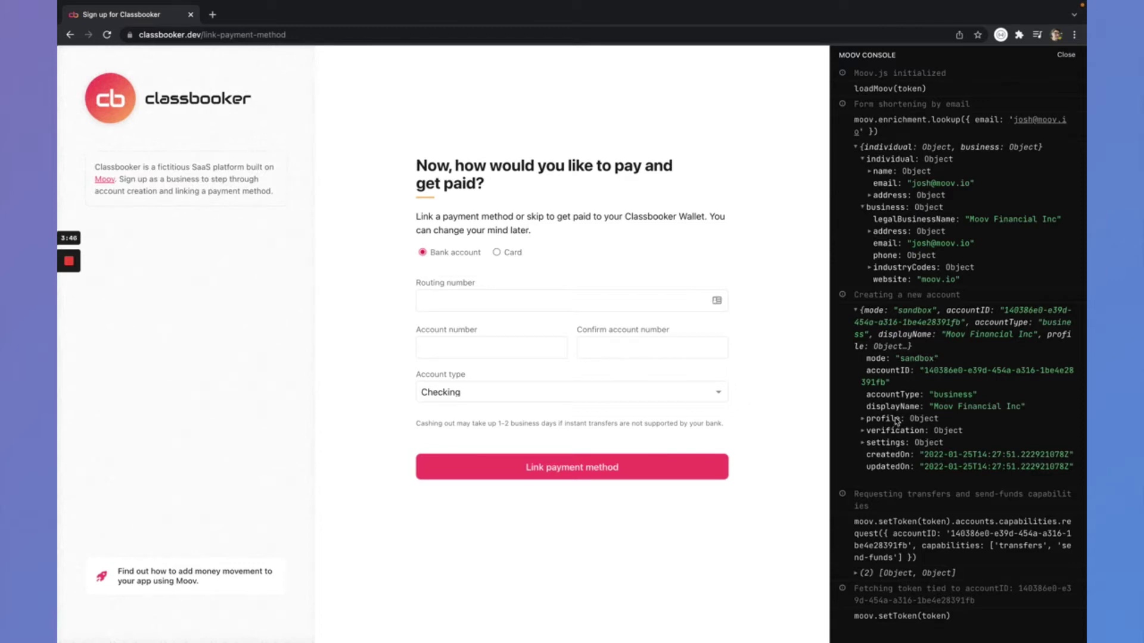
pyautogui.click(912, 317)
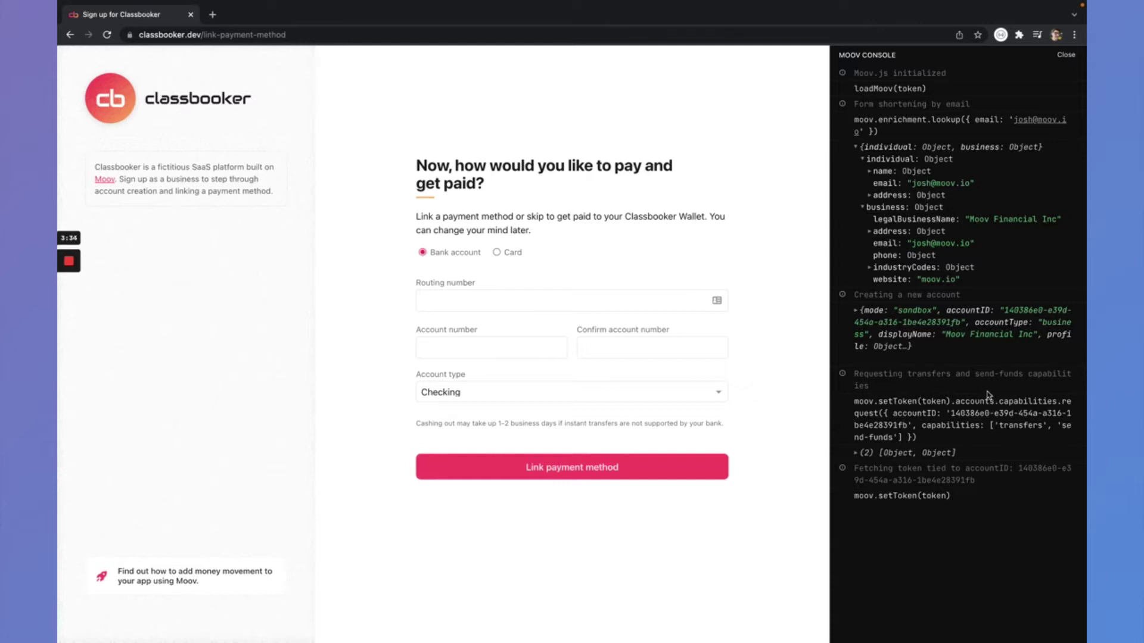
pyautogui.click(918, 455)
pyautogui.click(892, 465)
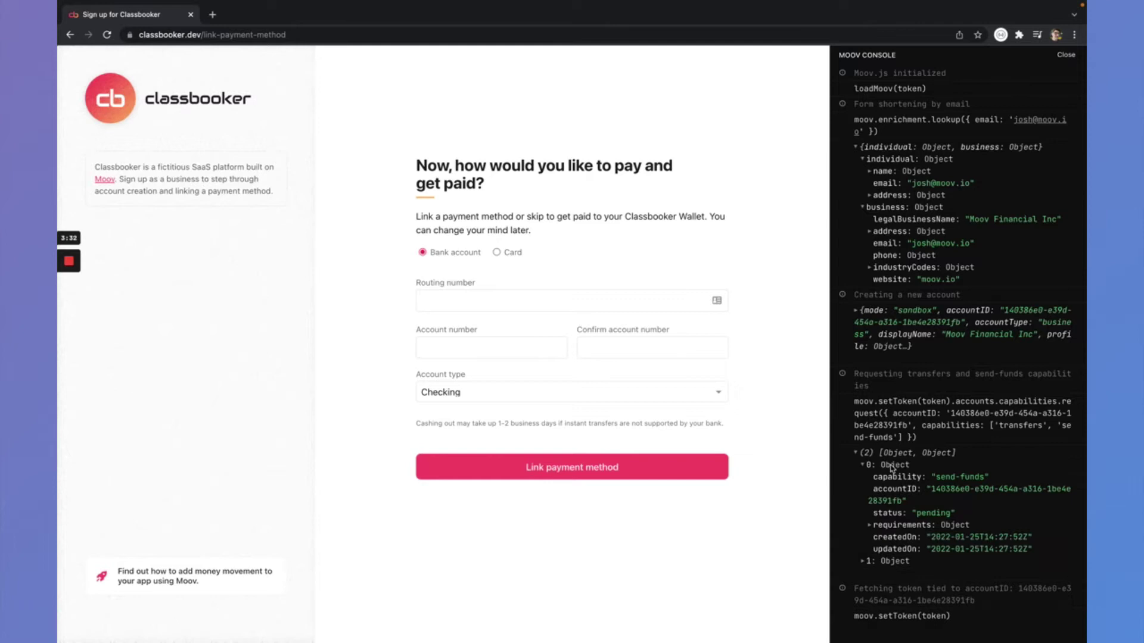
pyautogui.click(879, 565)
pyautogui.scroll(-1, 879, 569)
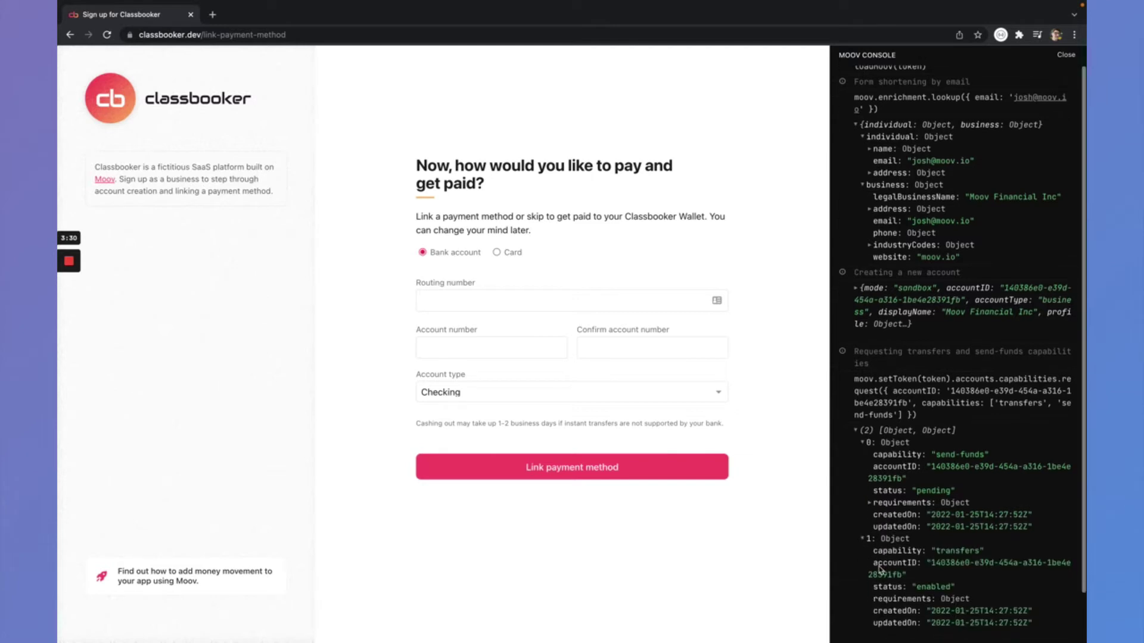
pyautogui.click(893, 493)
pyautogui.scroll(-1, 894, 493)
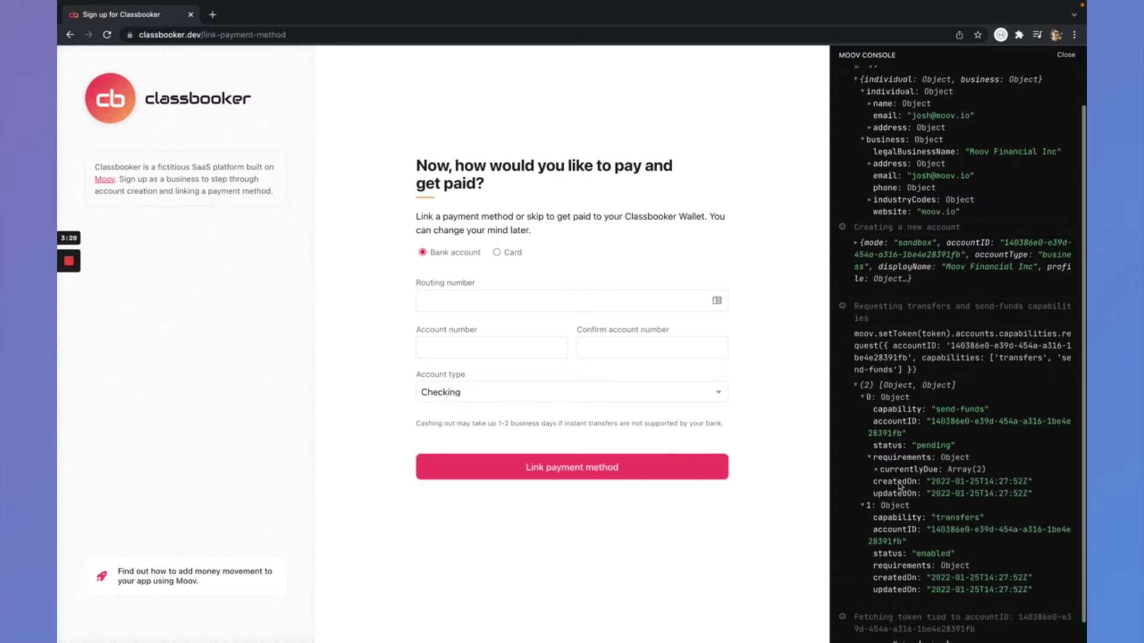
pyautogui.click(907, 470)
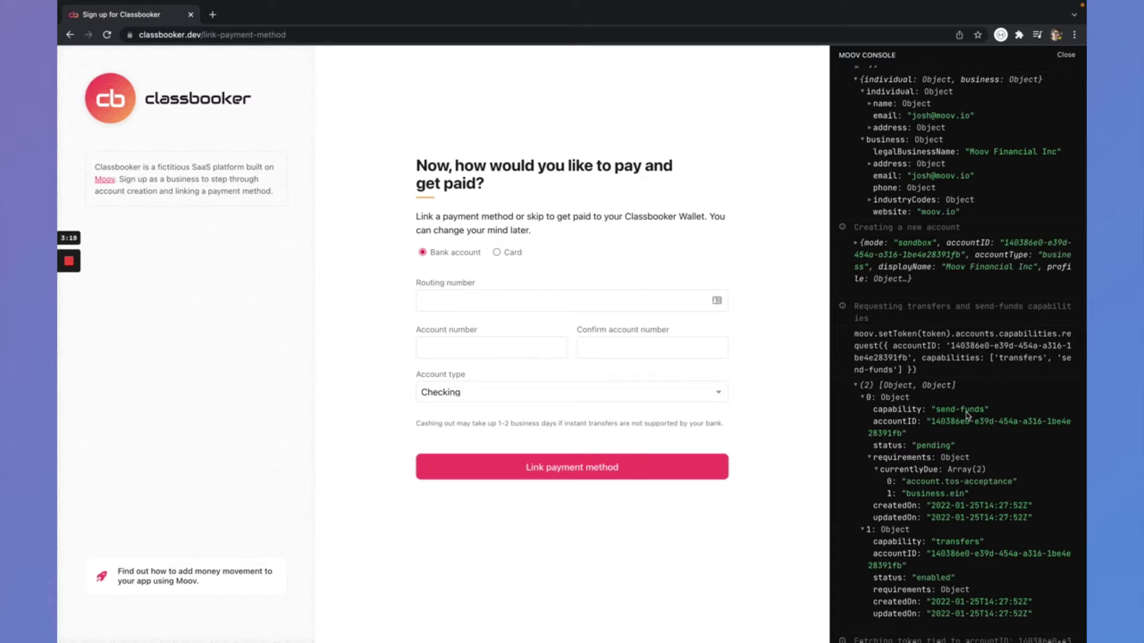
pyautogui.click(877, 398)
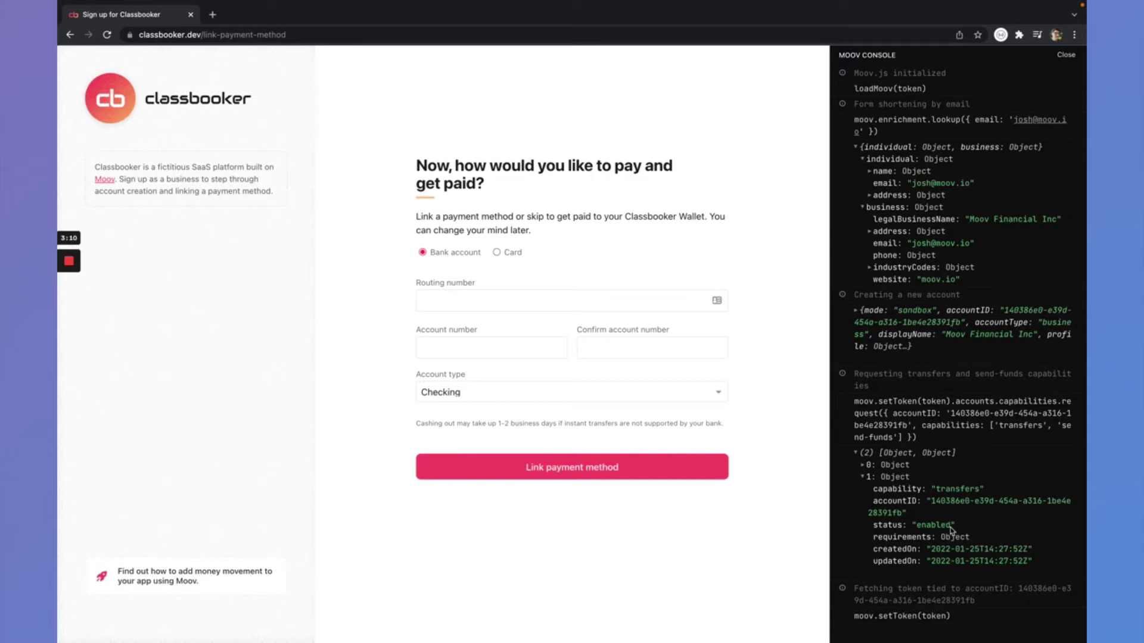
pyautogui.click(886, 477)
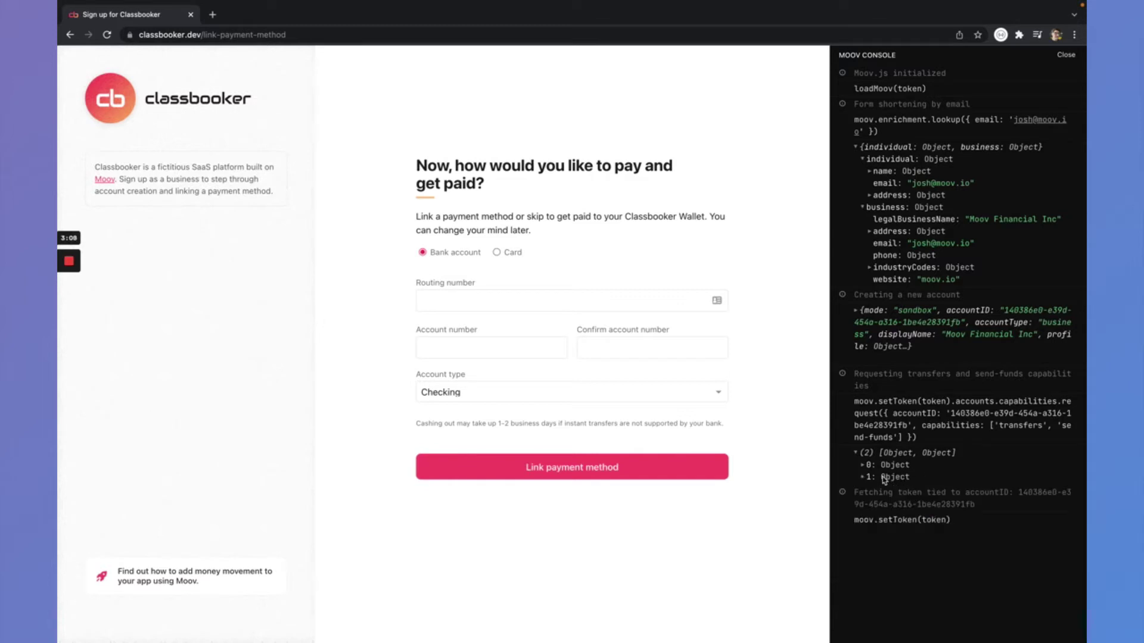
pyautogui.click(869, 455)
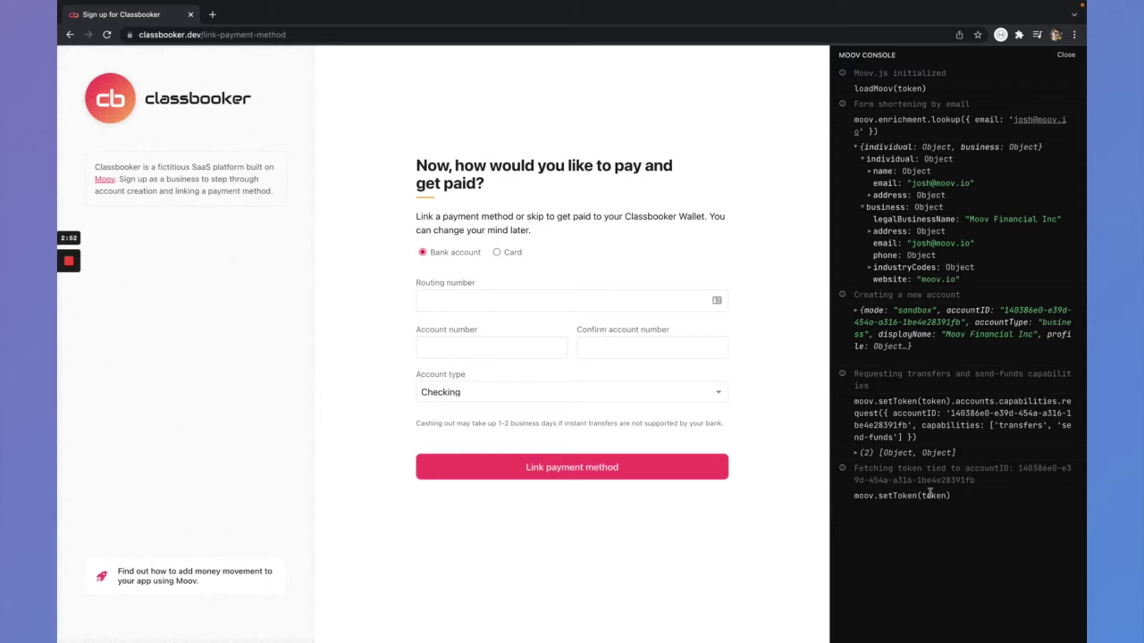
# - Link a Bank of America checking account with routing 073000176, entering and confirming the account number
pyautogui.click(601, 300)
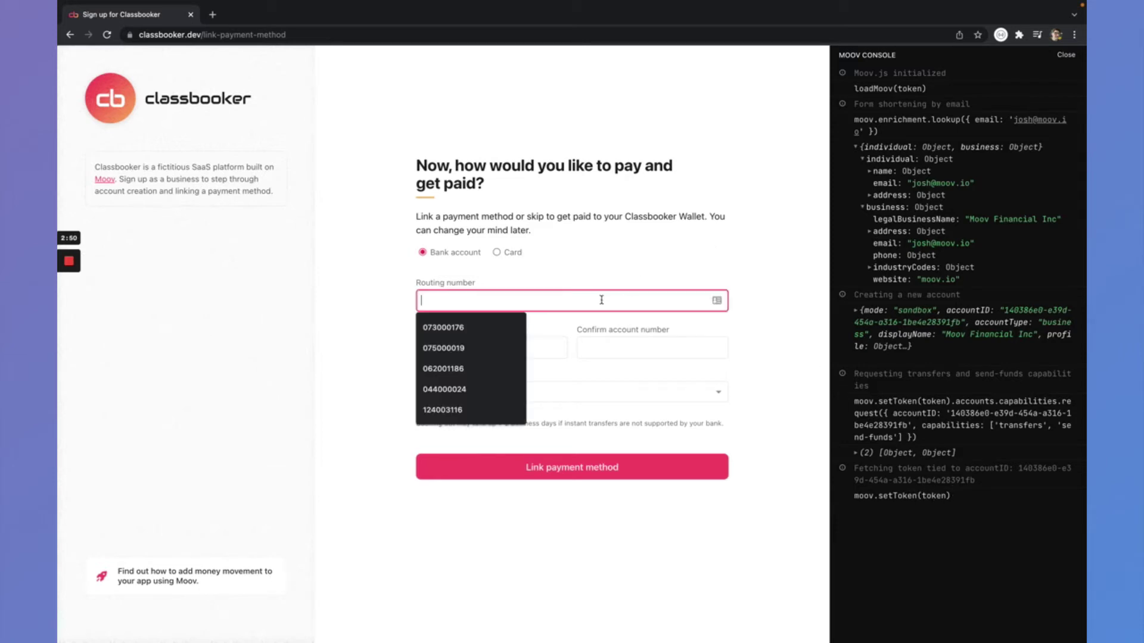
pyautogui.click(483, 333)
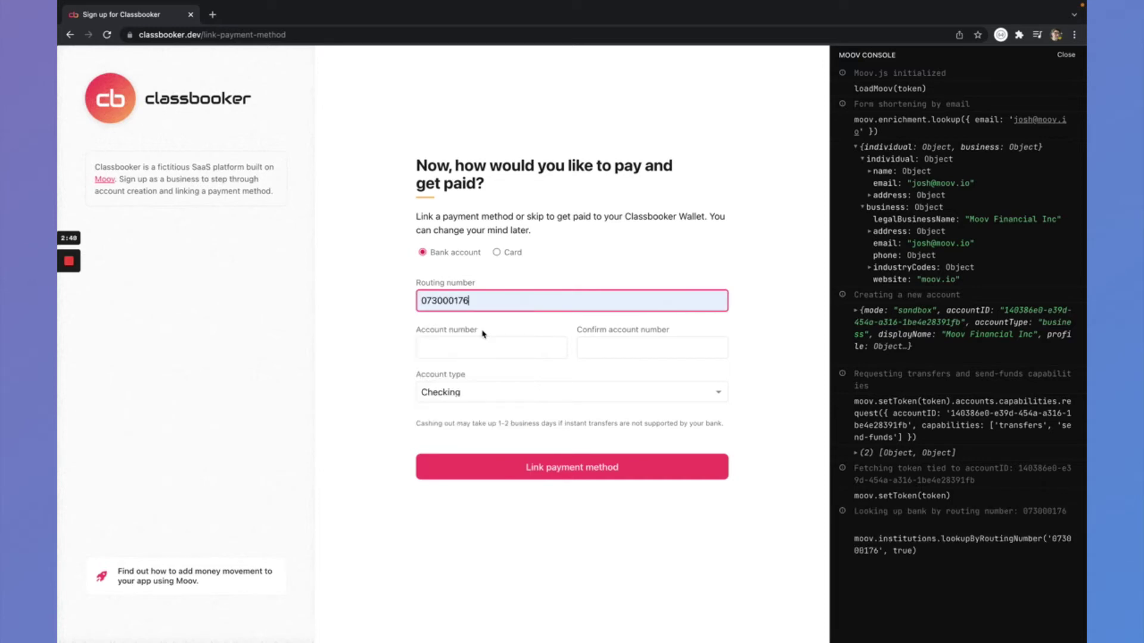
pyautogui.click(470, 360)
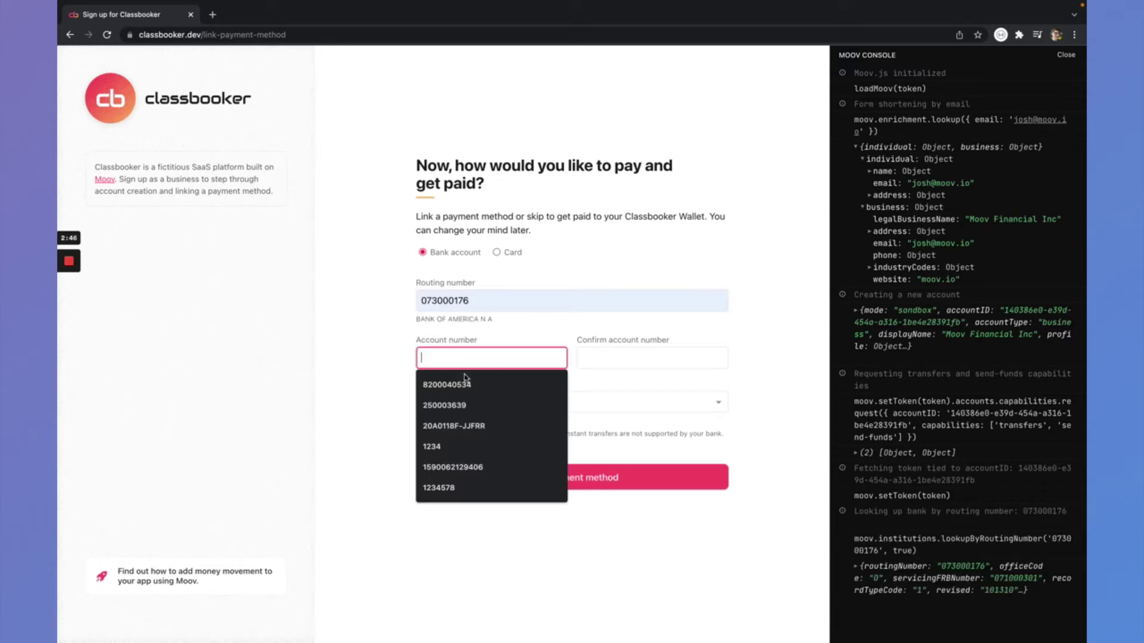
pyautogui.click(490, 351)
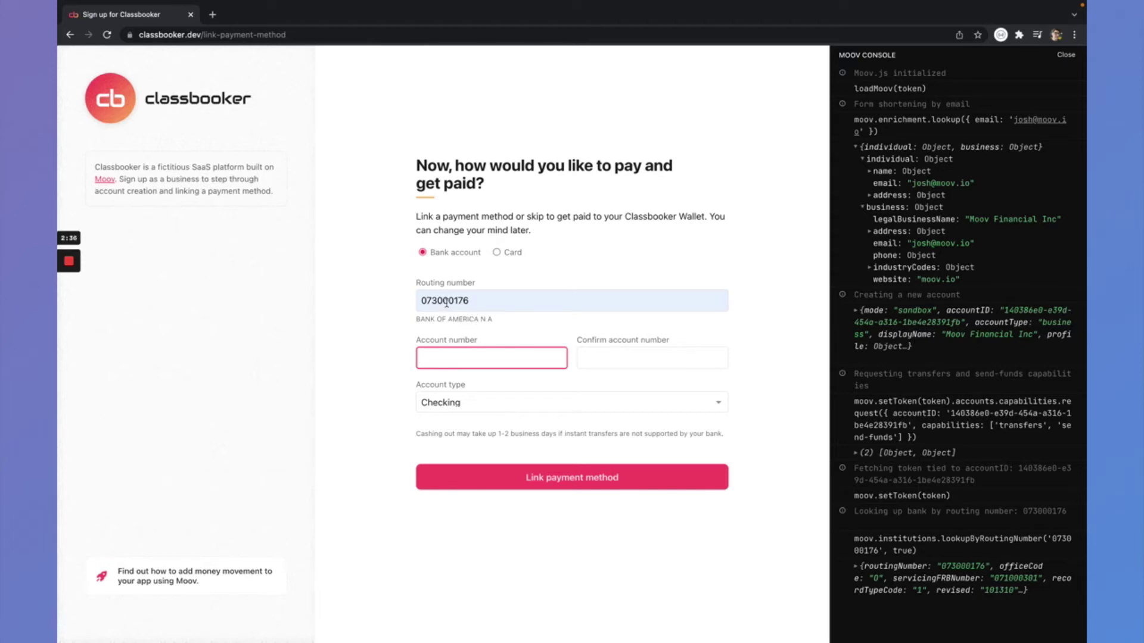
pyautogui.click(462, 358)
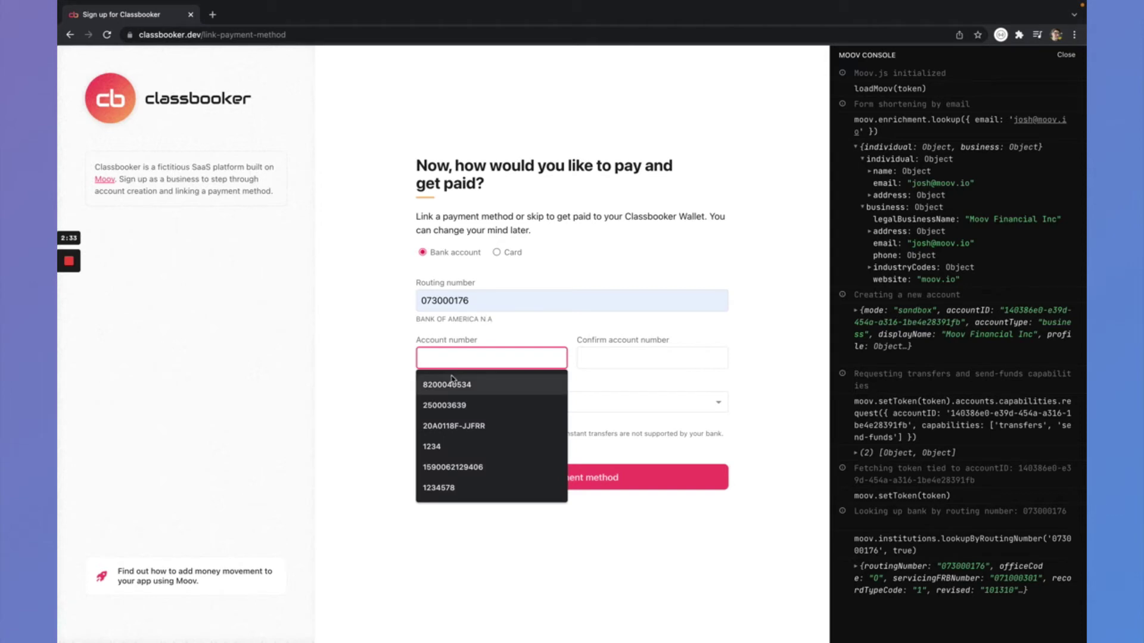
pyautogui.click(460, 384)
pyautogui.click(590, 361)
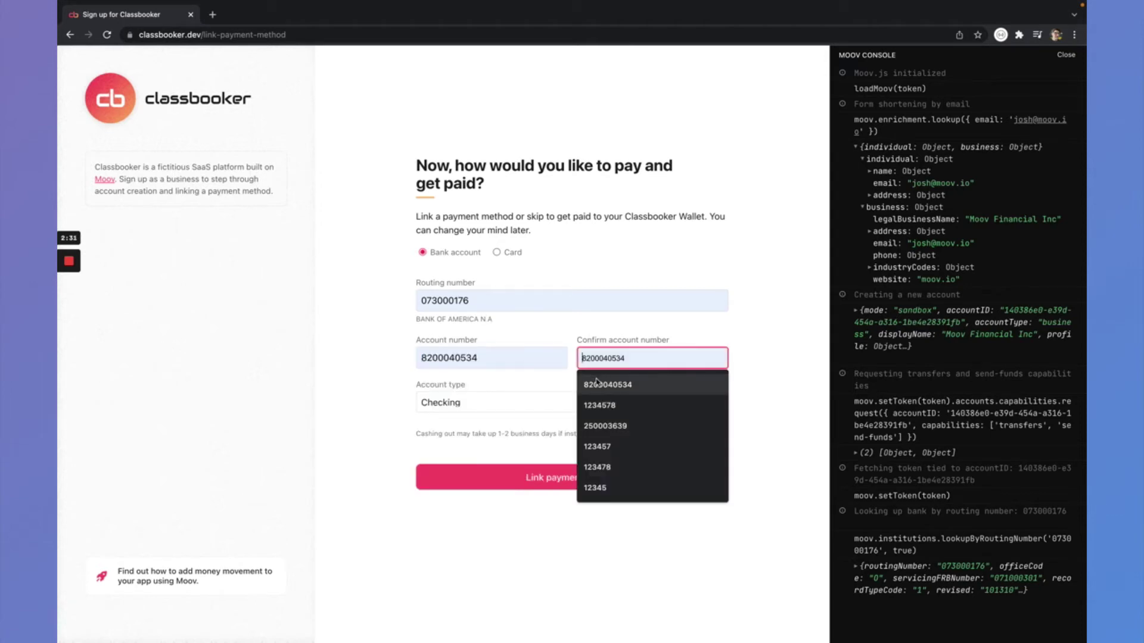
pyautogui.click(598, 383)
pyautogui.click(737, 345)
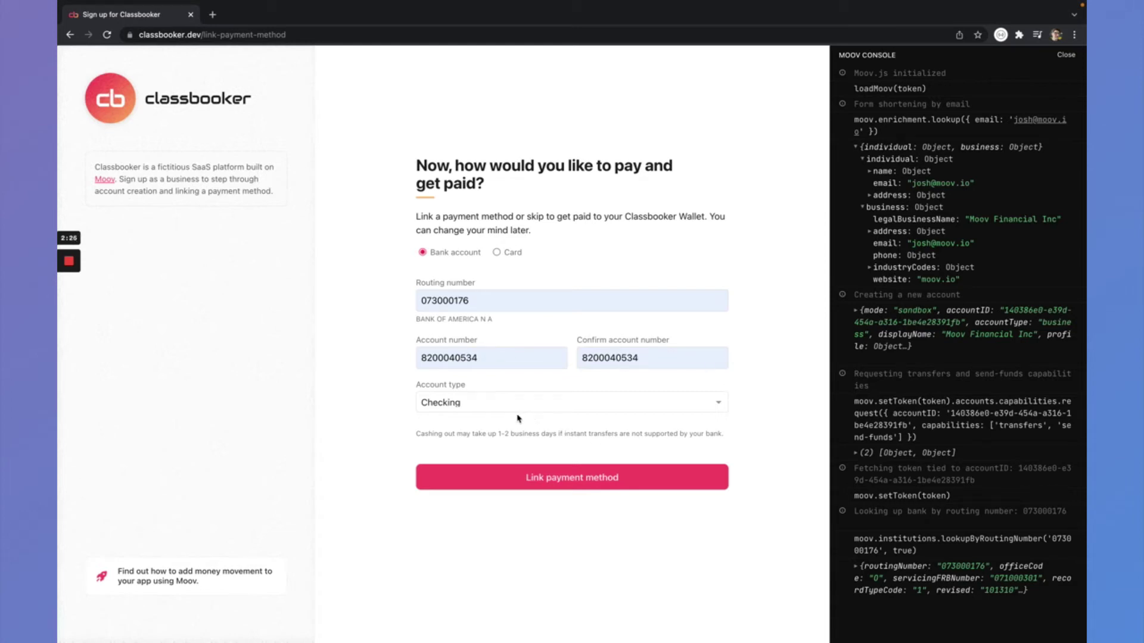
pyautogui.click(581, 475)
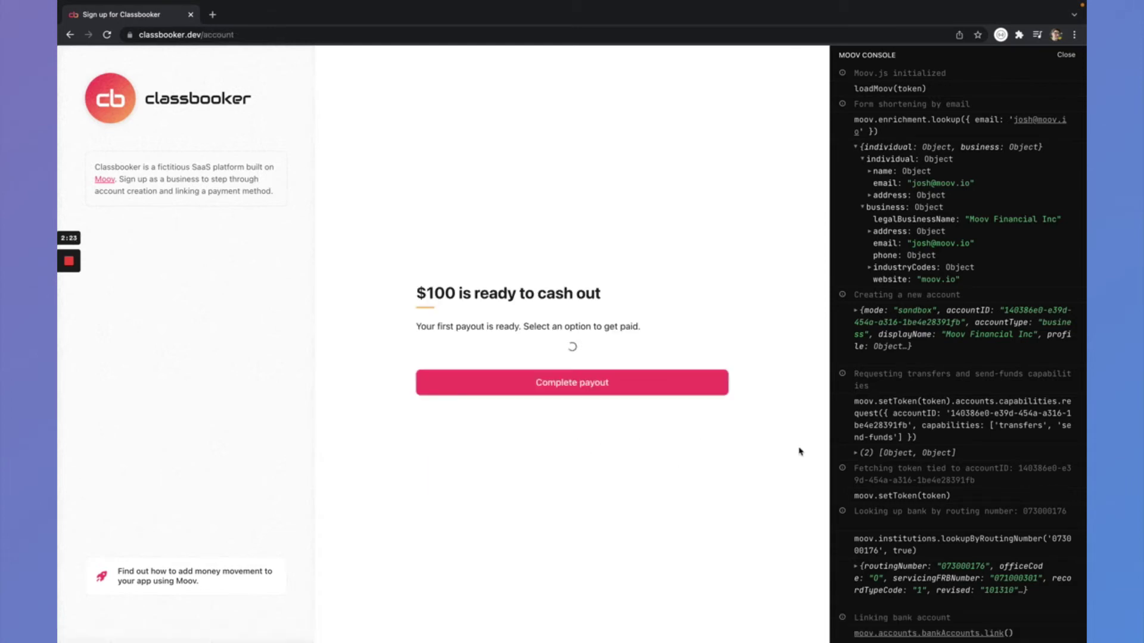
pyautogui.scroll(-4, 890, 525)
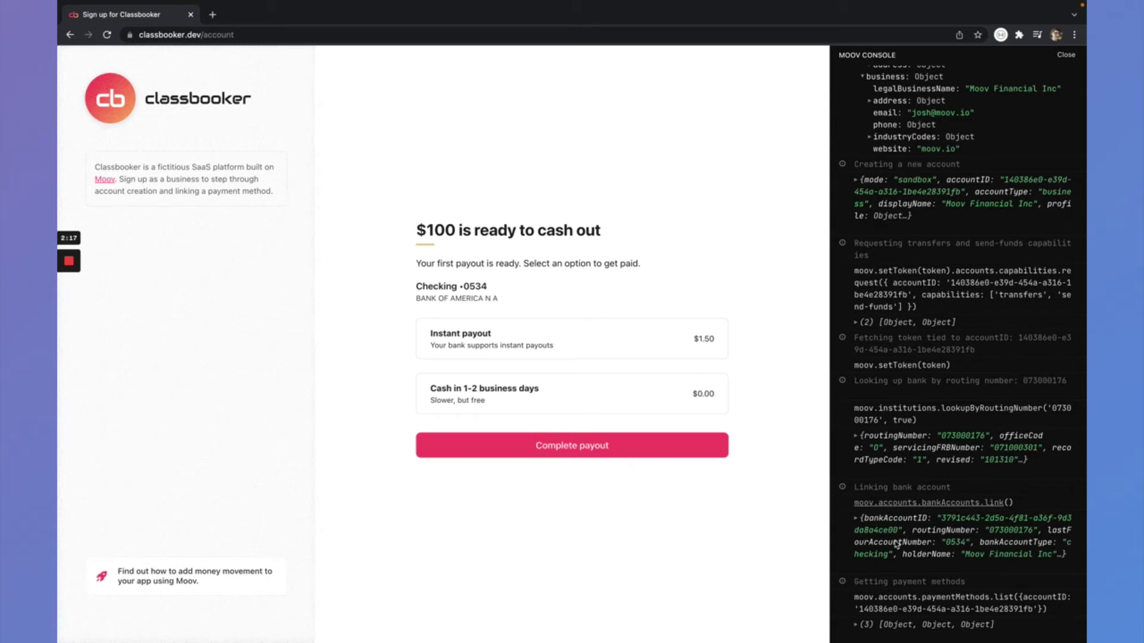
pyautogui.click(899, 541)
pyautogui.scroll(-2, 899, 539)
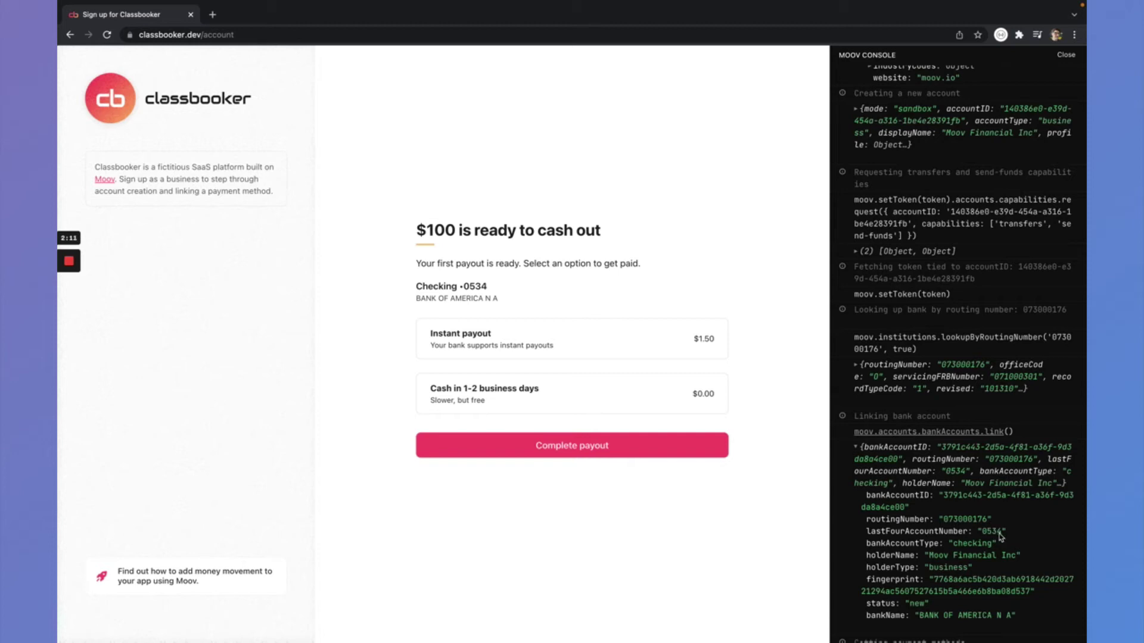
pyautogui.scroll(-1, 999, 536)
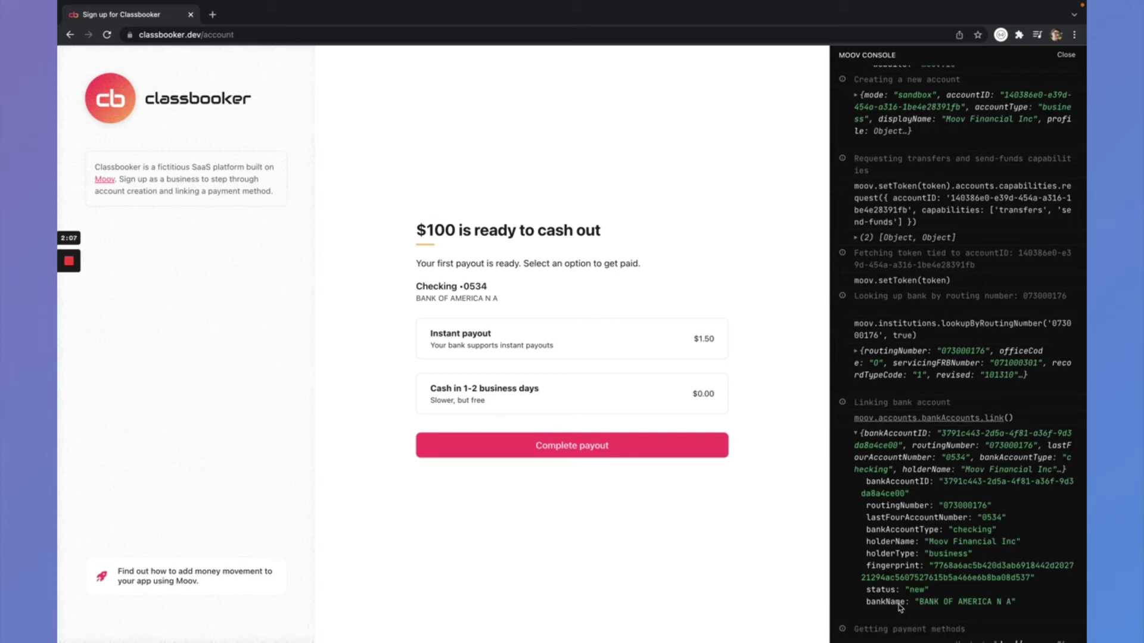
pyautogui.click(904, 457)
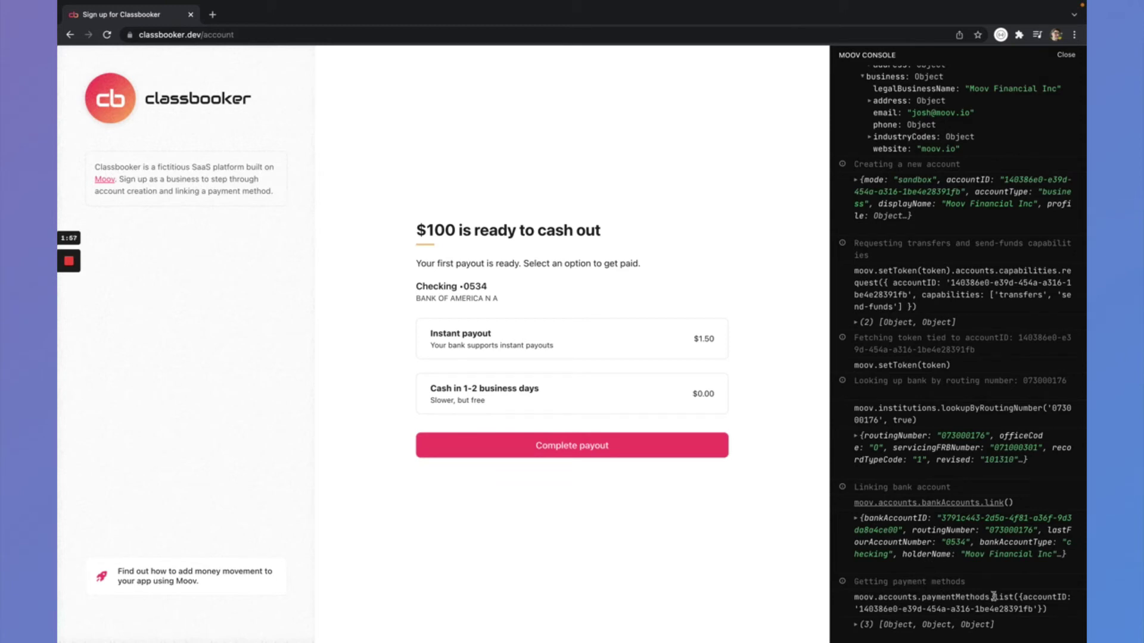
# - Expand paymentMethods.list in the console to inspect the same-day ACH, standard ACH and rtp-credit methods
pyautogui.click(887, 625)
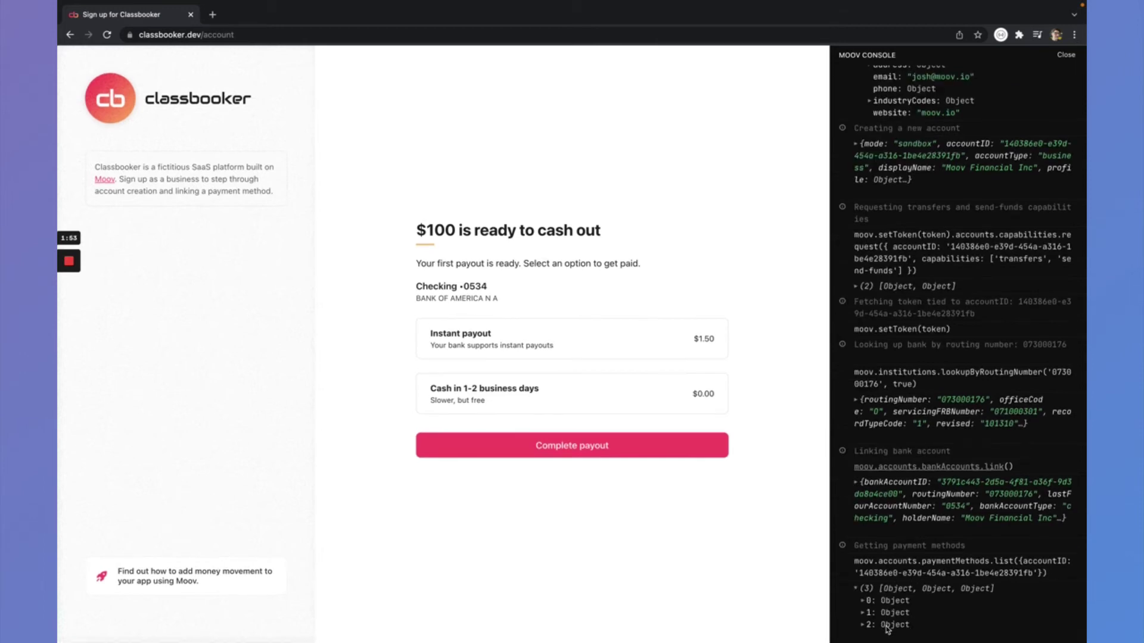
pyautogui.click(889, 602)
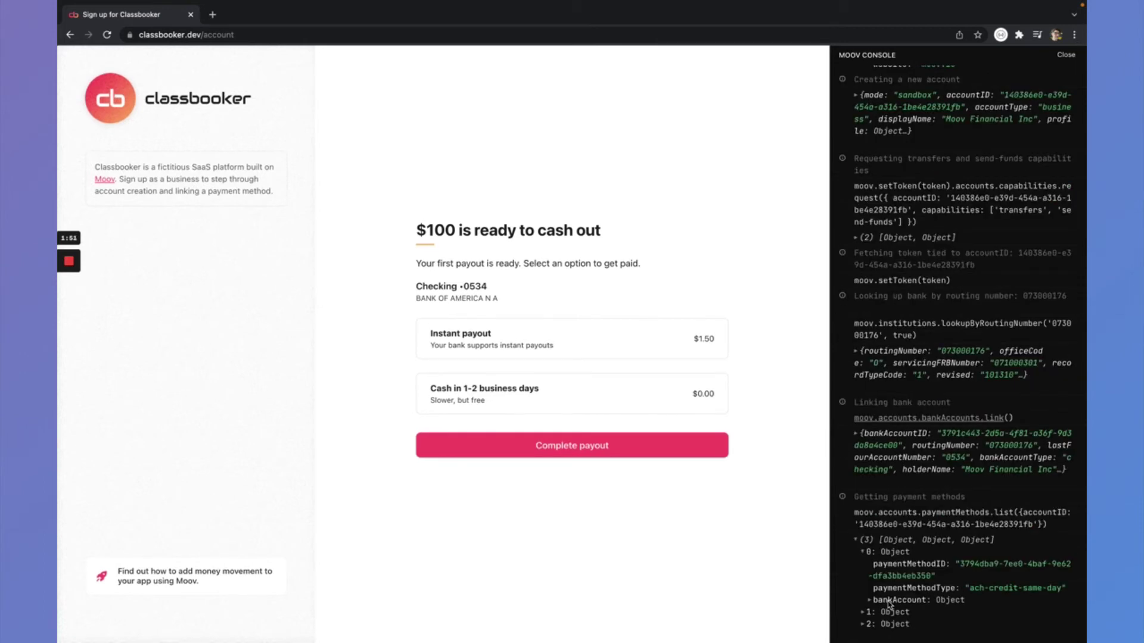
pyautogui.click(890, 612)
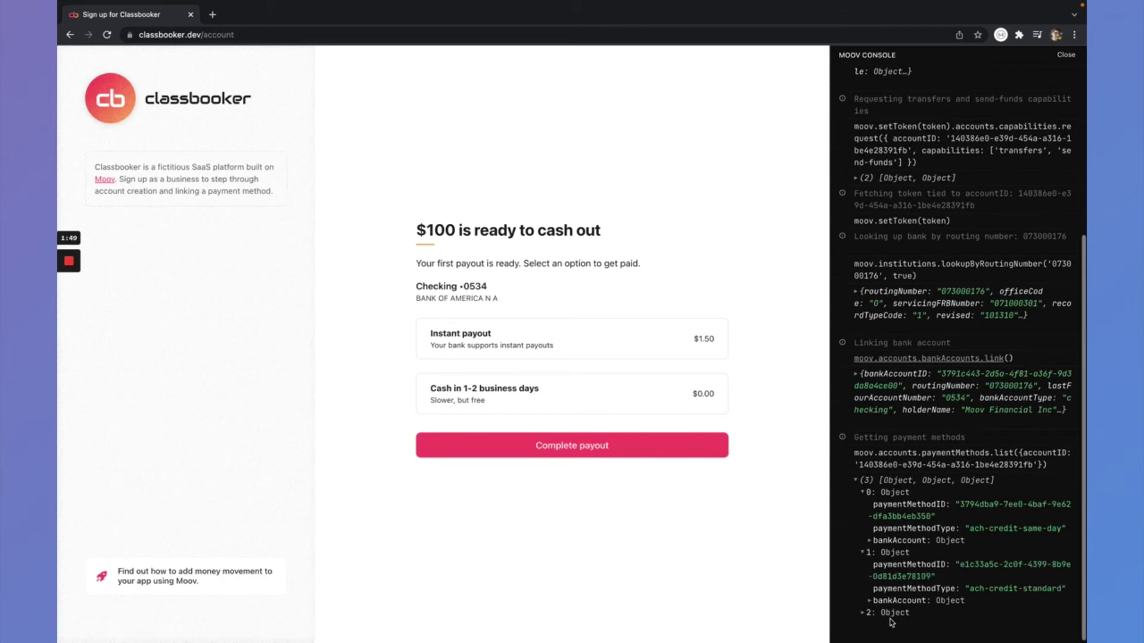
pyautogui.click(891, 613)
pyautogui.scroll(-1, 892, 614)
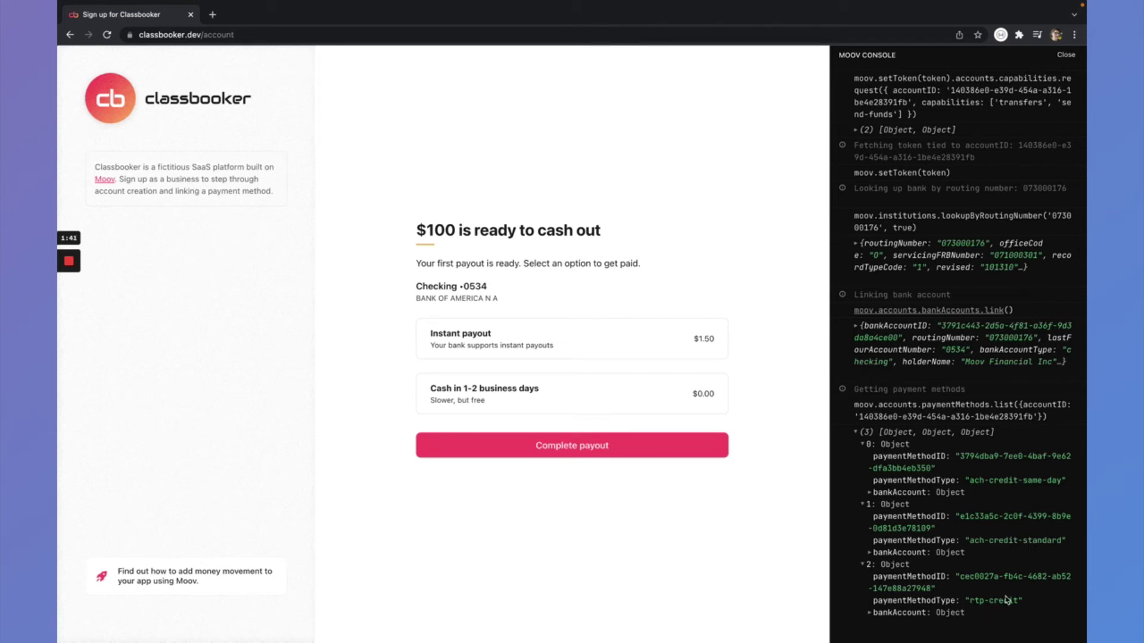
pyautogui.click(898, 494)
pyautogui.scroll(-1, 900, 488)
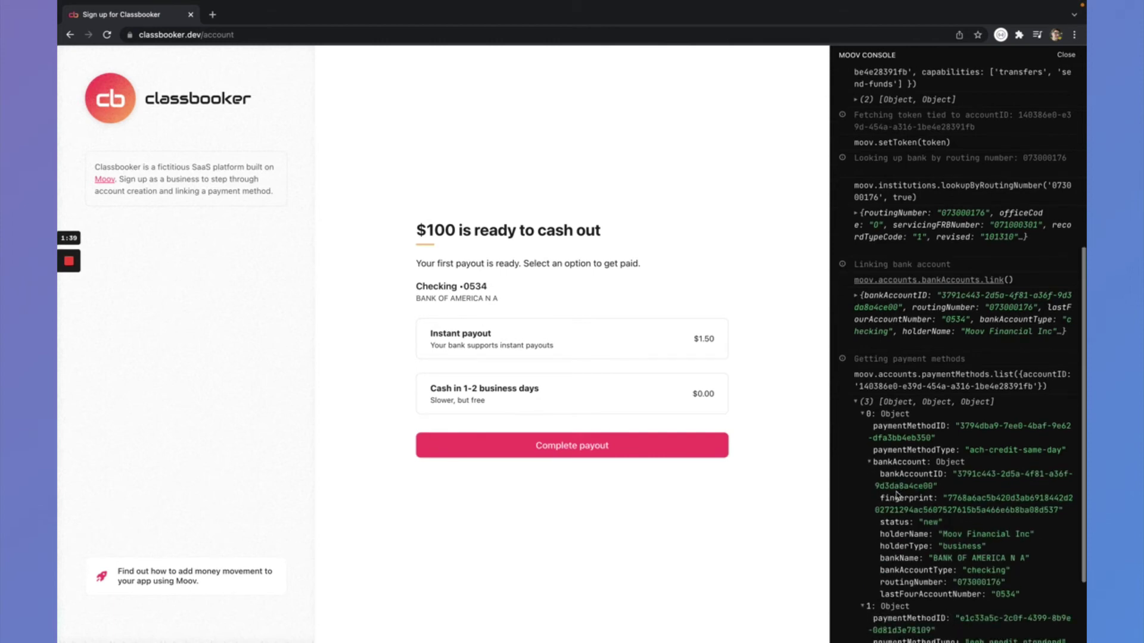
pyautogui.click(895, 463)
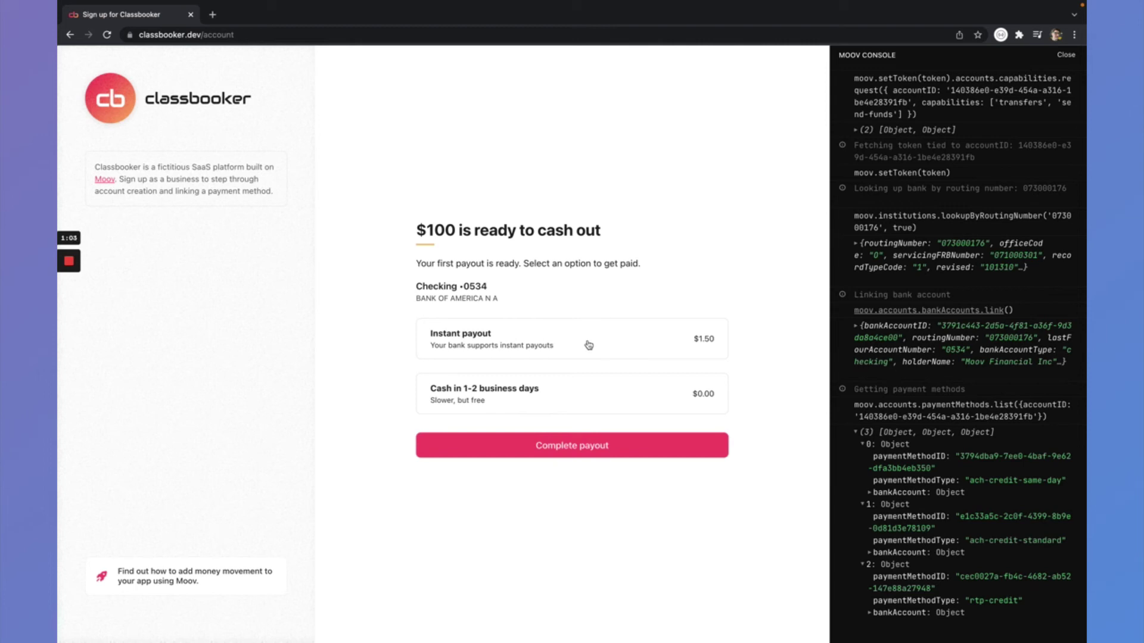
# - Choose the $1.50 Instant payout so $98.50 arrives in the checking account
pyautogui.click(650, 339)
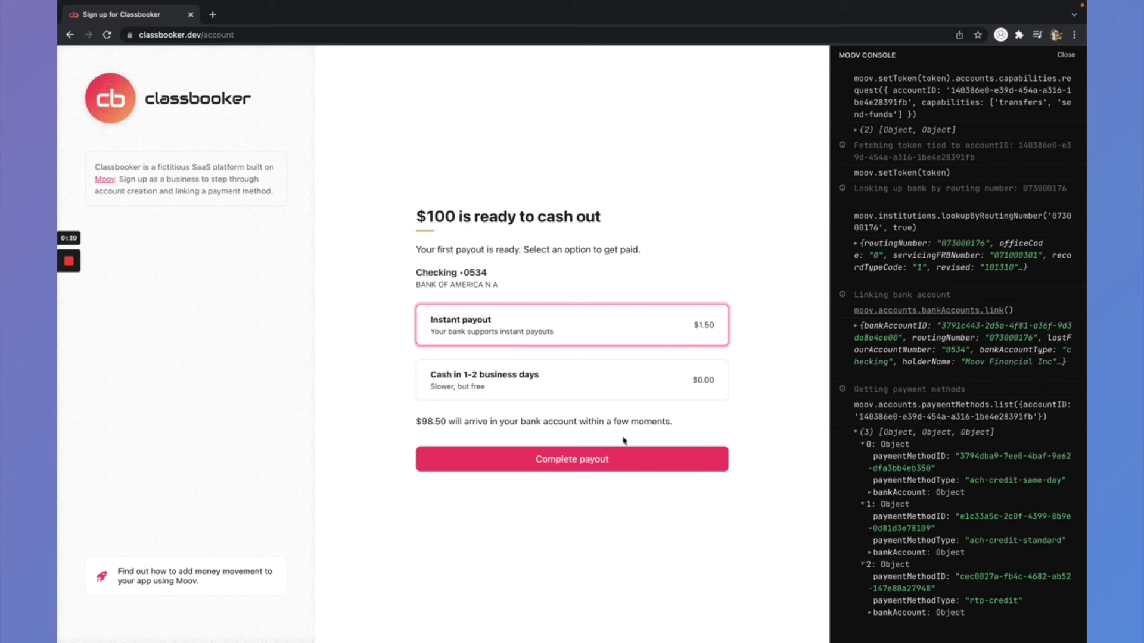
# - Complete the instant payout to reach the 'Nice going!' confirmation page
pyautogui.click(610, 459)
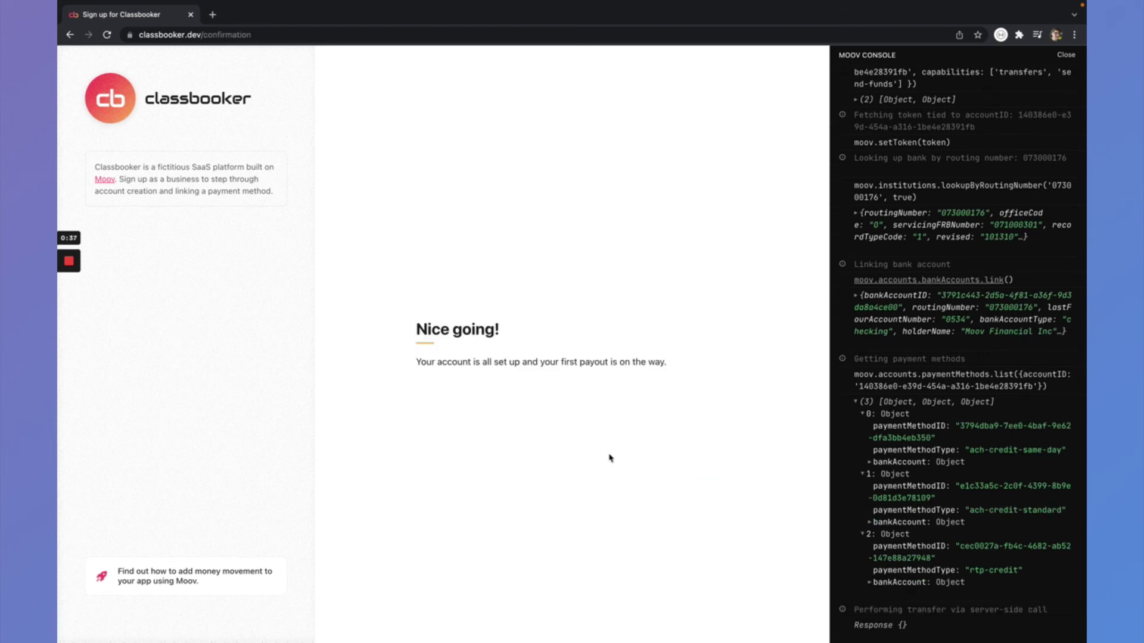